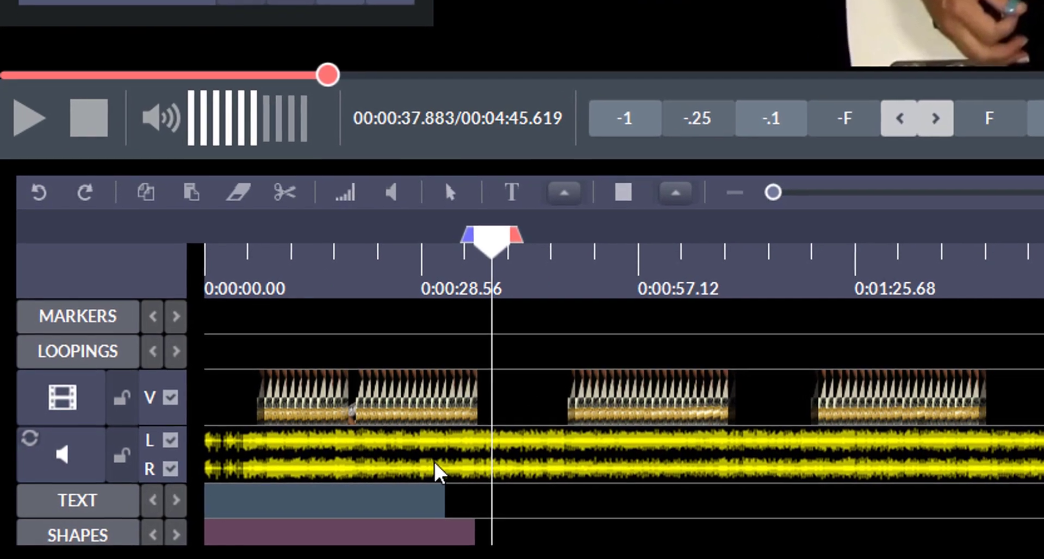
# Step: Lock the video and audio tracks on the timeline and unlock both again
pyautogui.click(124, 396)
pyautogui.click(125, 459)
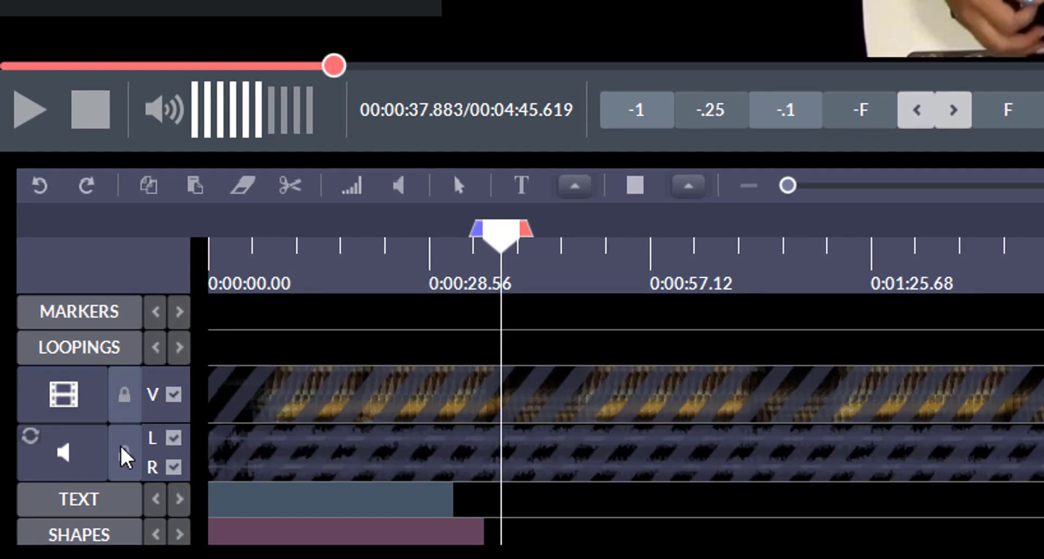
pyautogui.click(125, 451)
pyautogui.click(124, 397)
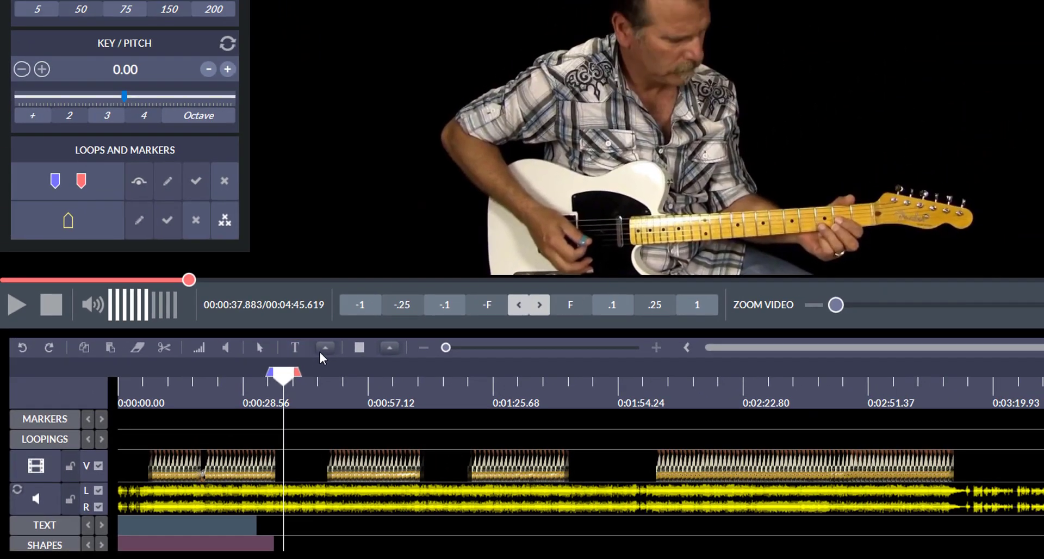
pyautogui.click(325, 349)
pyautogui.click(329, 350)
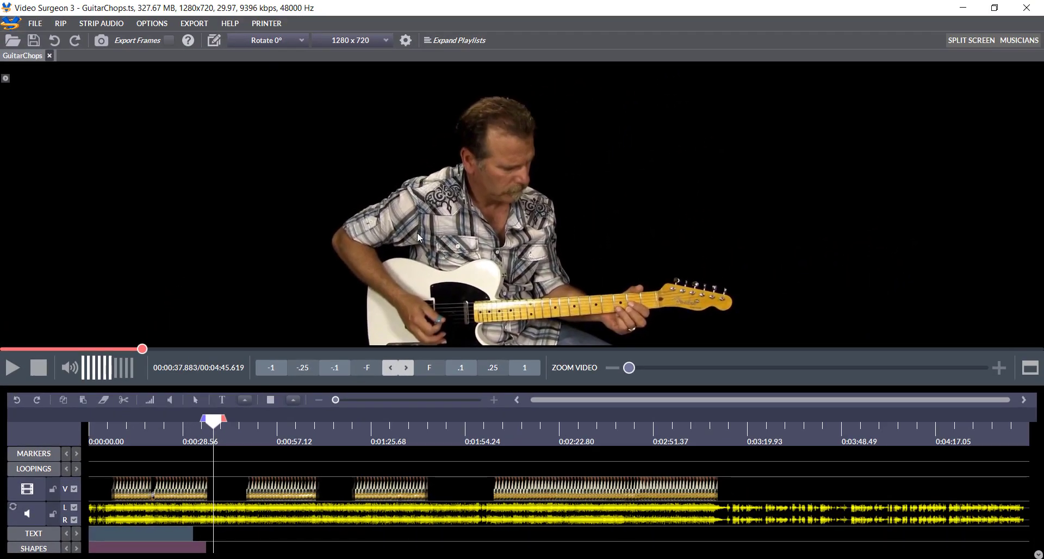
# Step: Move the playhead to about 33.5 seconds and play the video until about 41 seconds
pyautogui.moveTo(214, 421); pyautogui.dragTo(199, 429)
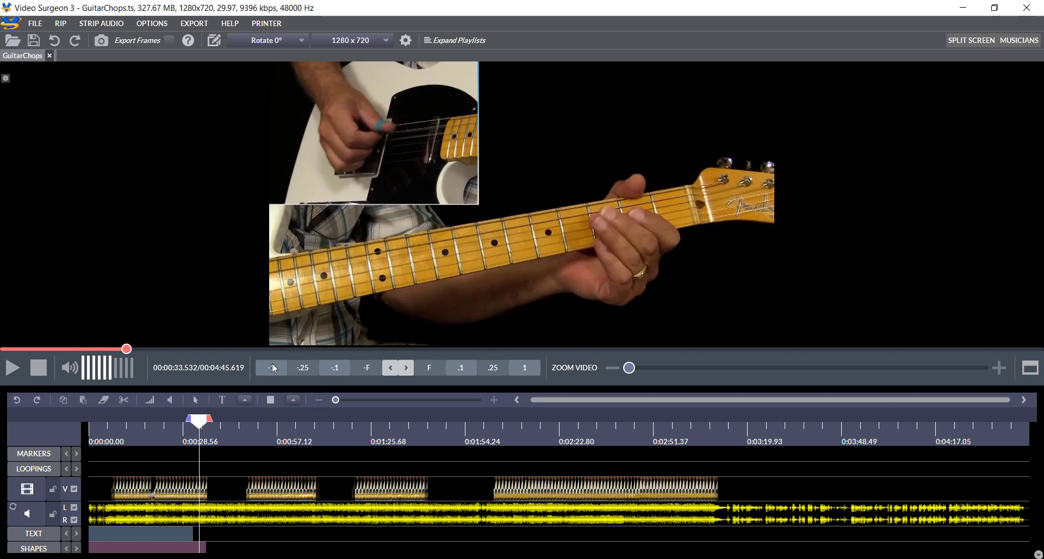
pyautogui.click(13, 368)
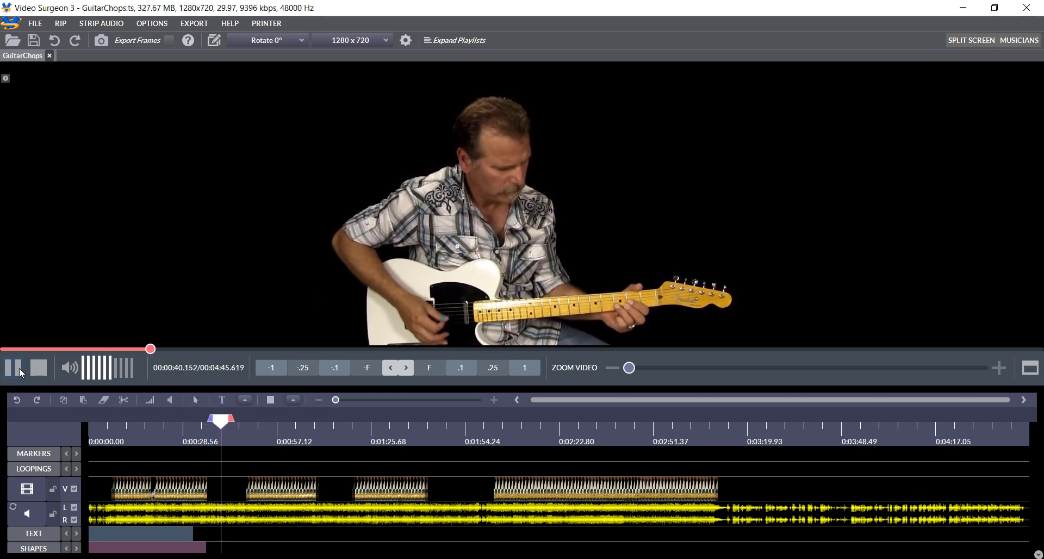
pyautogui.click(20, 372)
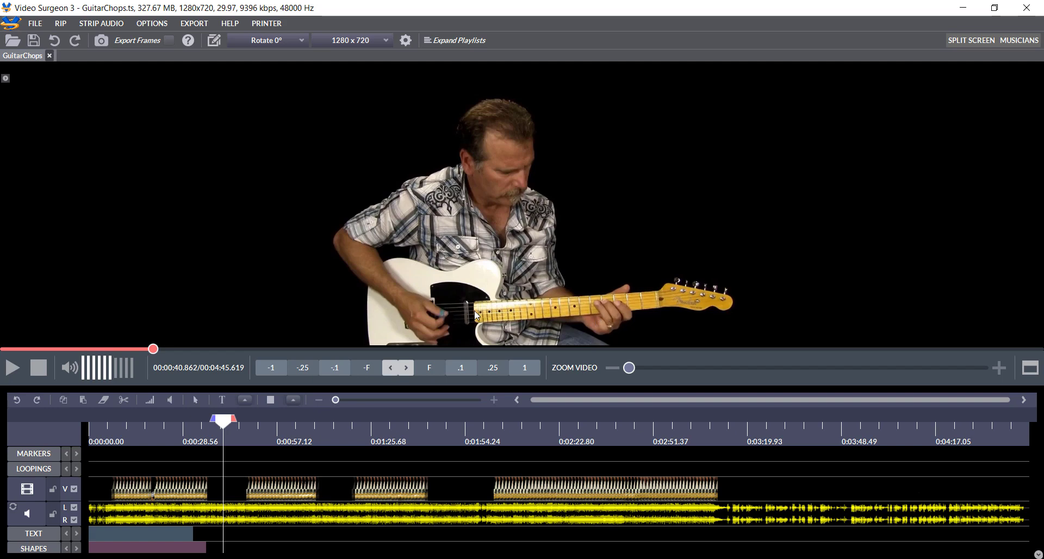
# Step: Zoom into the paused video and reposition it so both of the guitarist's hands and the guitar neck are in view
pyautogui.scroll(6, 475, 312)
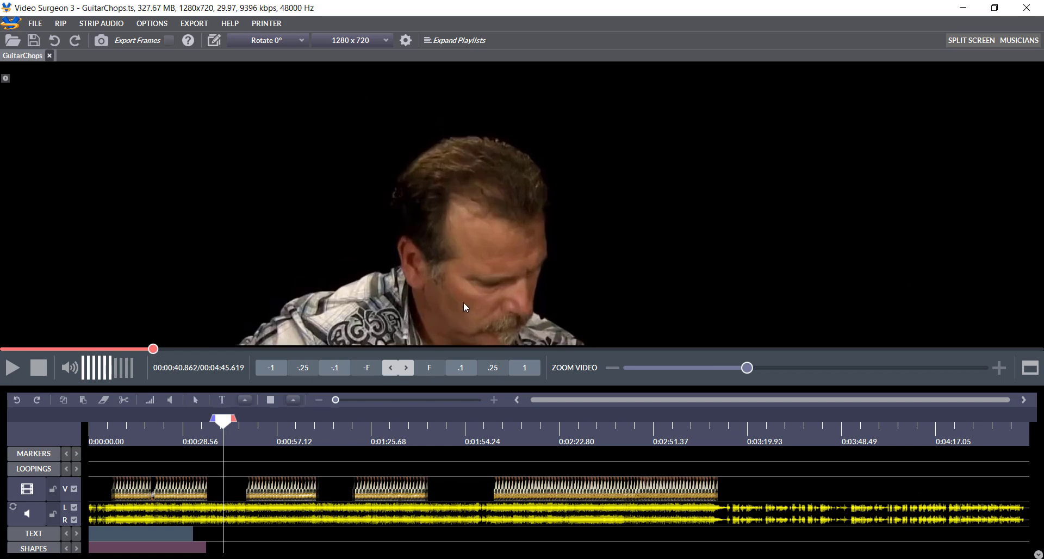
pyautogui.moveTo(496, 310); pyautogui.dragTo(461, 220)
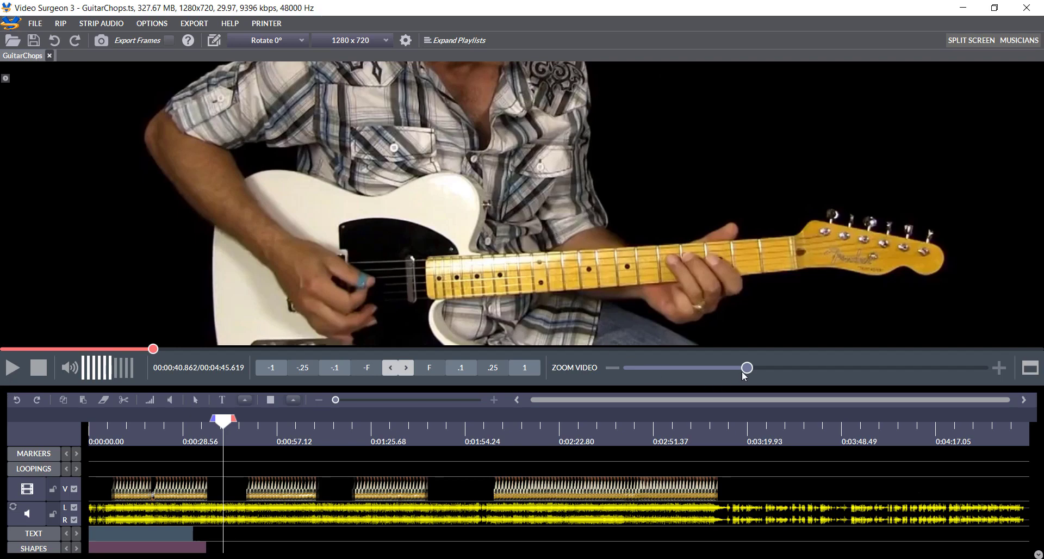
pyautogui.moveTo(746, 368); pyautogui.dragTo(843, 361)
pyautogui.moveTo(748, 284); pyautogui.dragTo(528, 157)
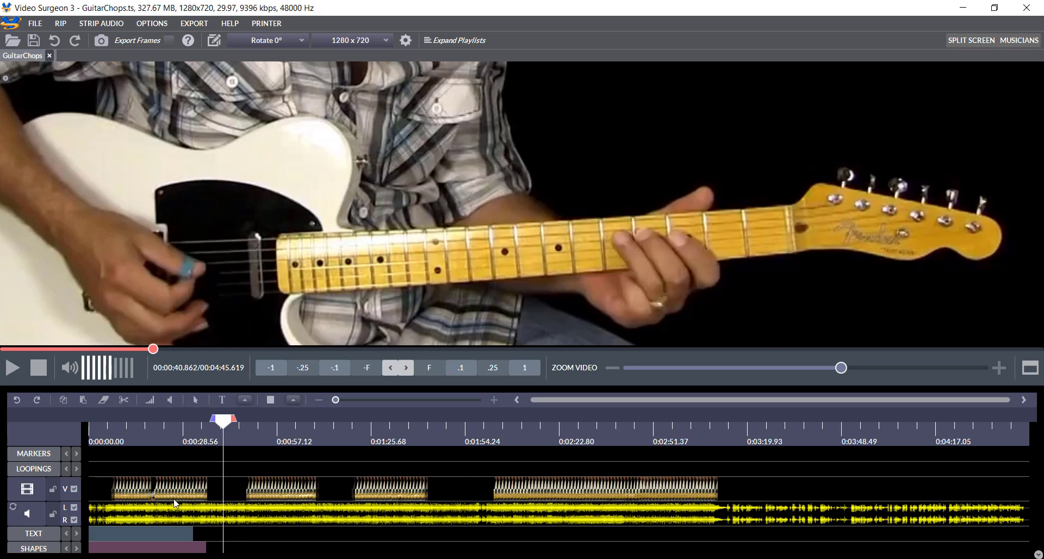
# Step: Scrub back to the close-up at about 27 seconds, and briefly play the transition from about 37 seconds
pyautogui.moveTo(228, 429); pyautogui.dragTo(179, 434)
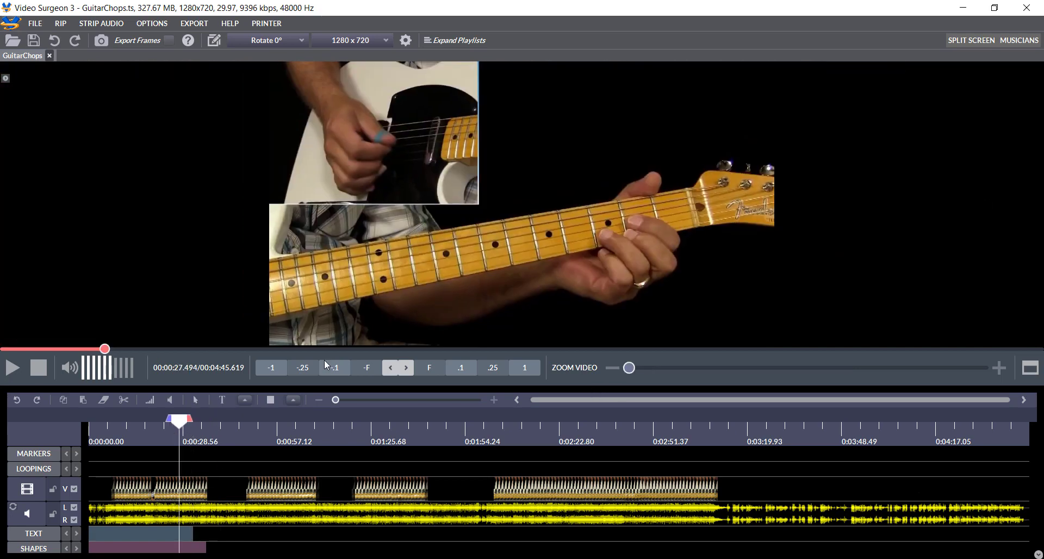
pyautogui.moveTo(178, 421); pyautogui.dragTo(210, 422)
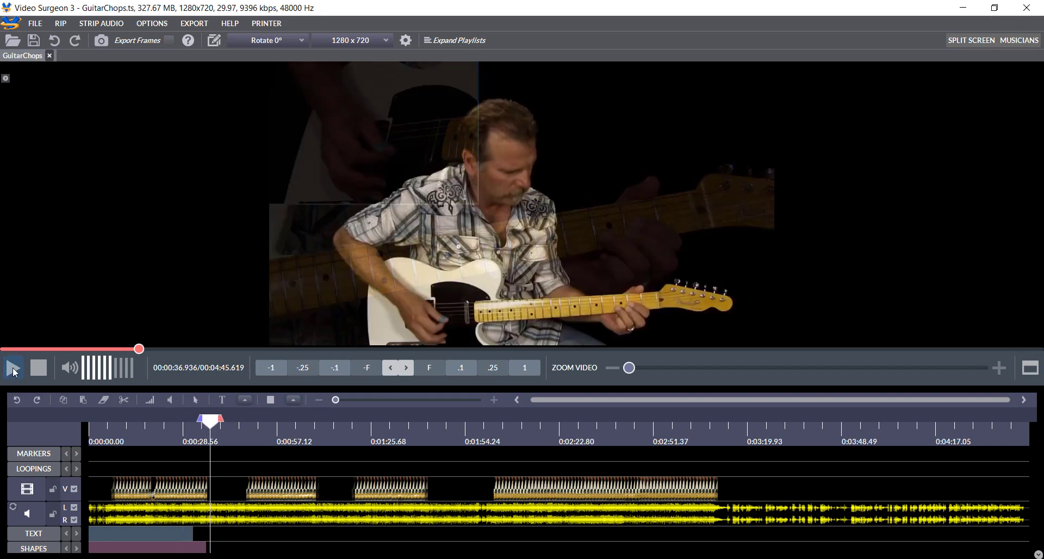
pyautogui.click(12, 368)
pyautogui.click(12, 368)
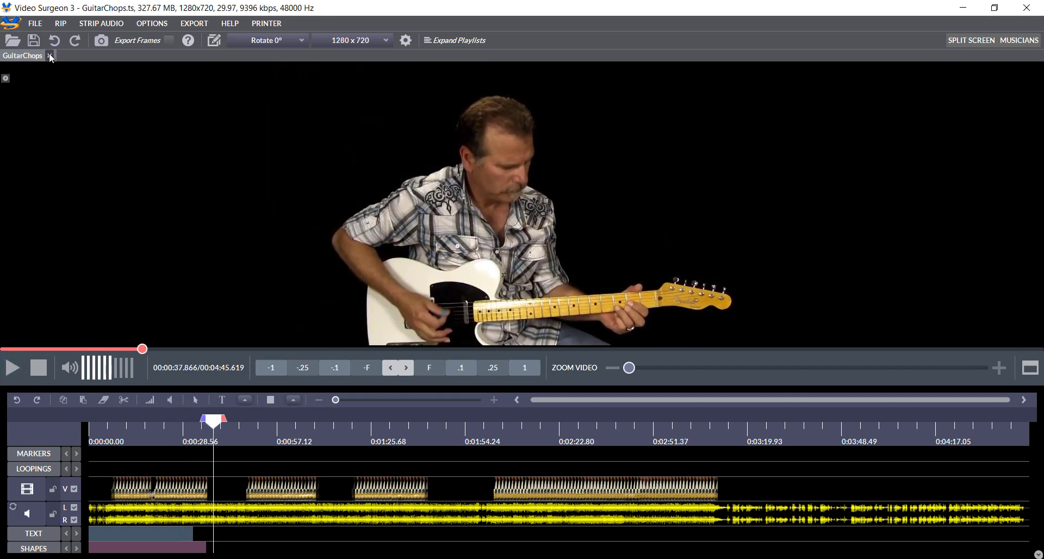
# Step: Enable split screen and place GuitarChops in the empty second pane, stopping its playback and hiding the tempo and pitch controls
pyautogui.click(974, 41)
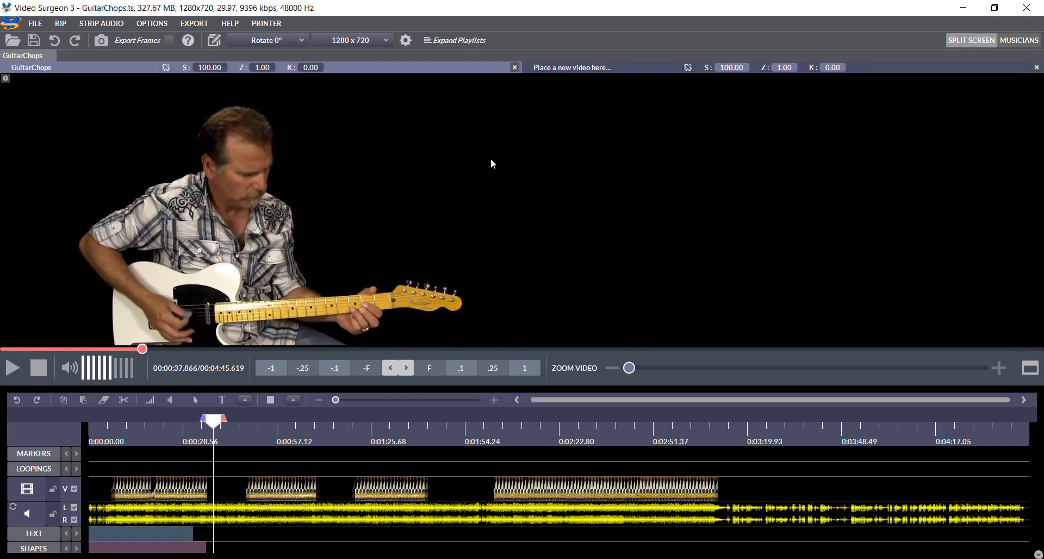
pyautogui.moveTo(220, 227); pyautogui.dragTo(883, 245)
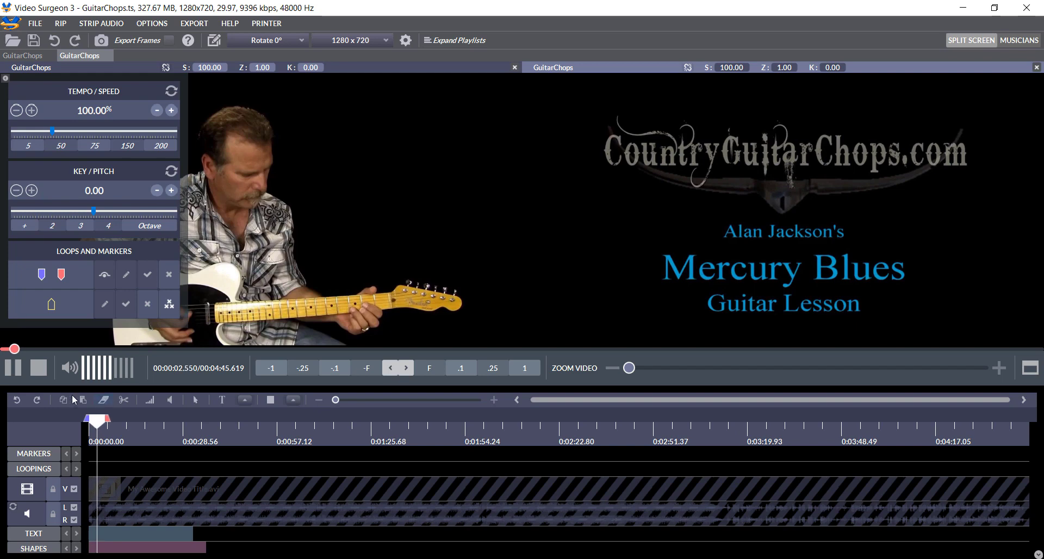
pyautogui.click(39, 369)
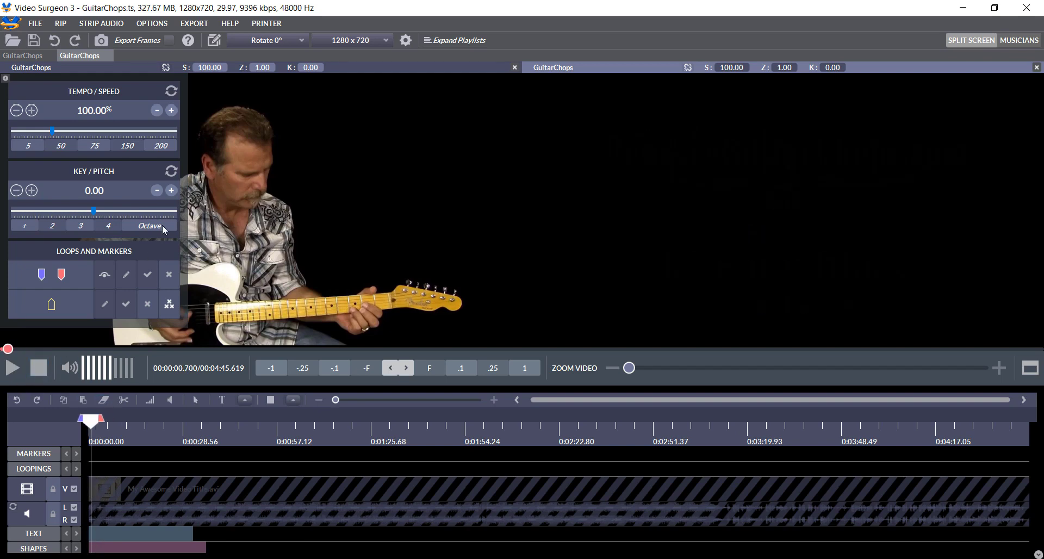
pyautogui.click(6, 78)
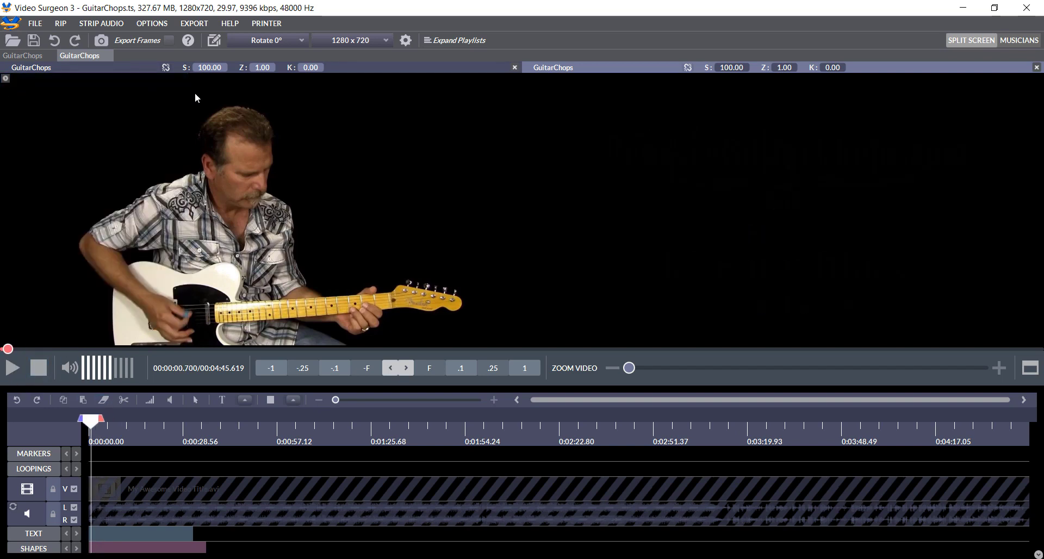
# Step: Return the first pane's video to its start and link the two split-screen videos
pyautogui.click(488, 69)
pyautogui.click(39, 369)
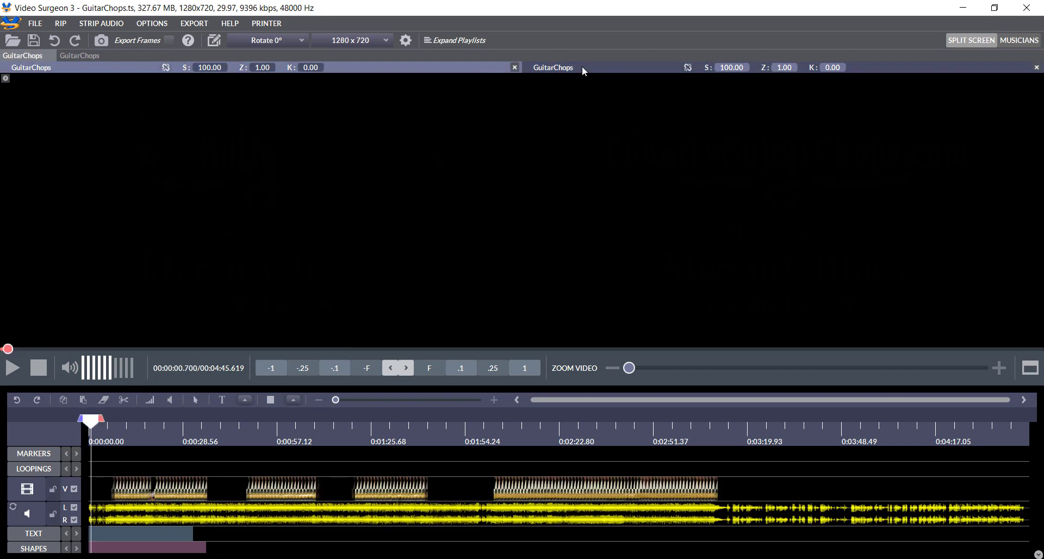
pyautogui.click(582, 67)
# Step: Scrub both linked videos together to the full shot of the guitarist at about 40 seconds
pyautogui.click(102, 427)
pyautogui.click(113, 430)
pyautogui.moveTo(145, 435); pyautogui.dragTo(199, 432)
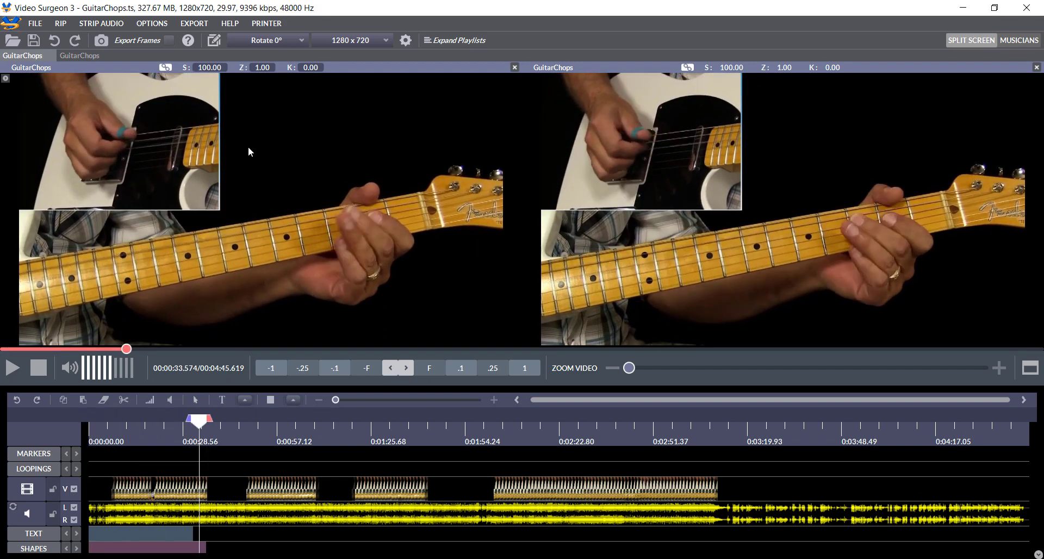
pyautogui.moveTo(206, 427); pyautogui.dragTo(243, 432)
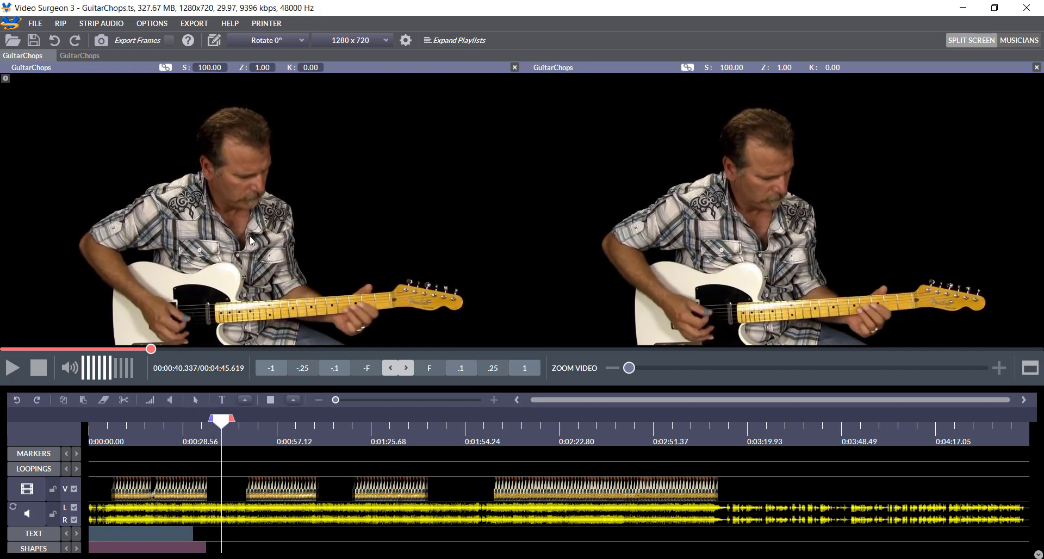
# Step: Zoom the first pane's video to 3.10 and reposition it to frame the picking hand and guitar body
pyautogui.scroll(2, 251, 236)
pyautogui.scroll(12, 262, 254)
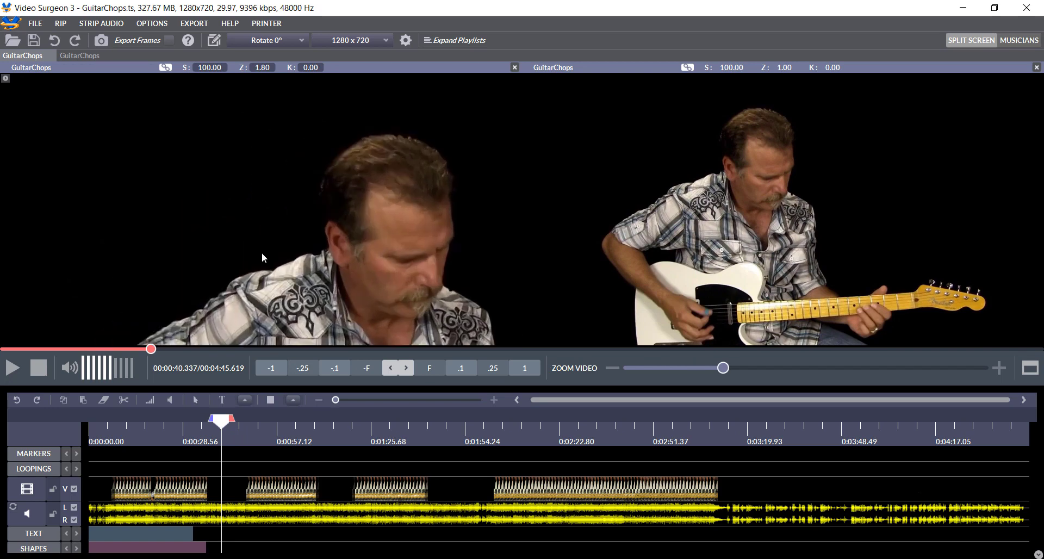
pyautogui.scroll(3, 263, 253)
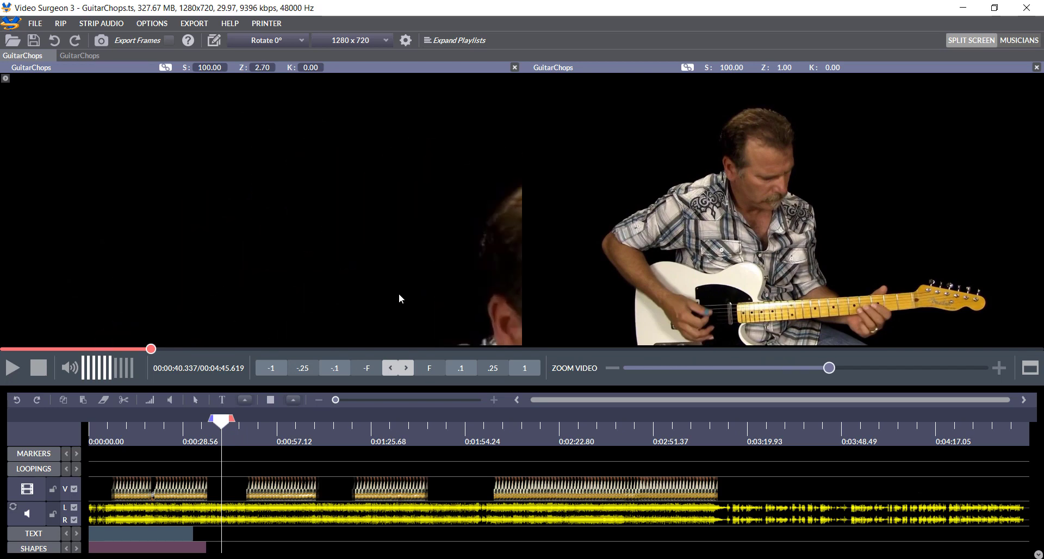
pyautogui.moveTo(402, 272); pyautogui.dragTo(325, 193)
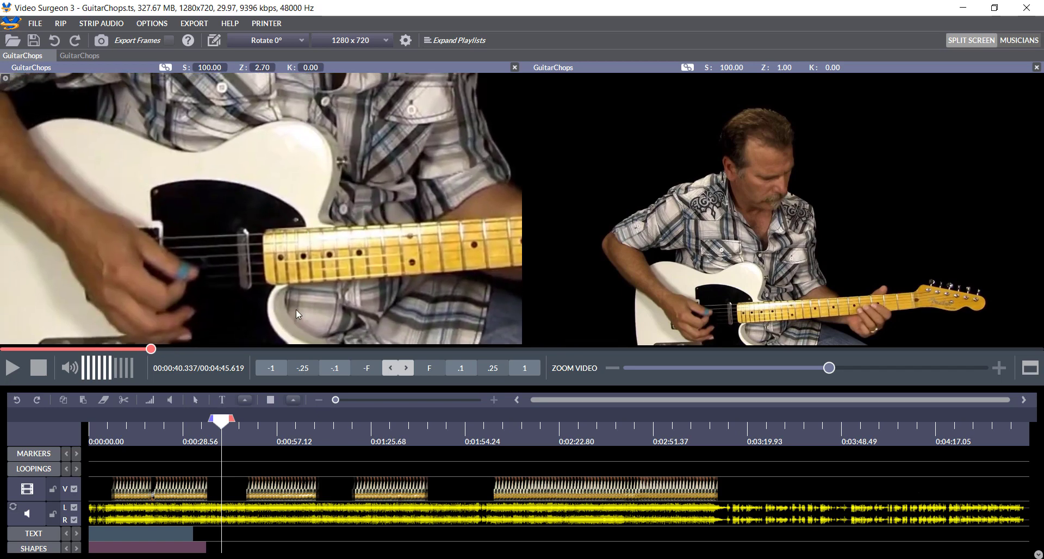
pyautogui.moveTo(828, 368); pyautogui.dragTo(876, 368)
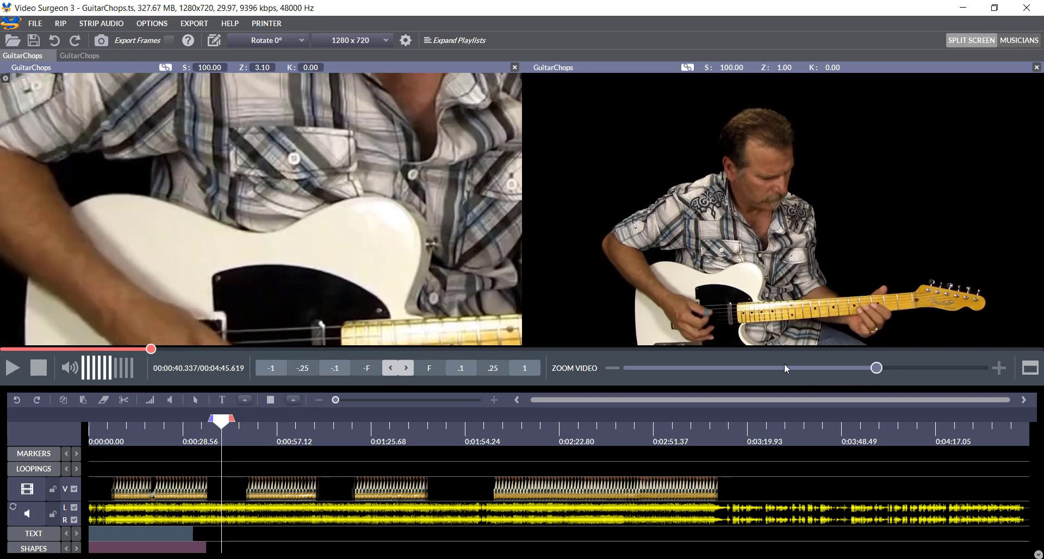
pyautogui.moveTo(453, 296); pyautogui.dragTo(442, 133)
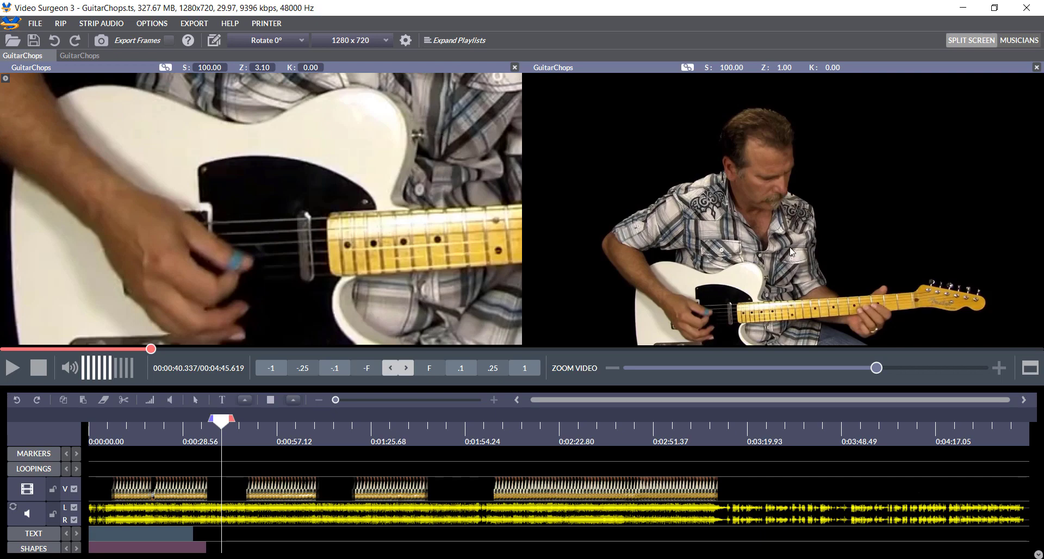
# Step: Zoom the second pane's video to 2.90 and reposition it to frame the fretting hand and headstock
pyautogui.click(647, 66)
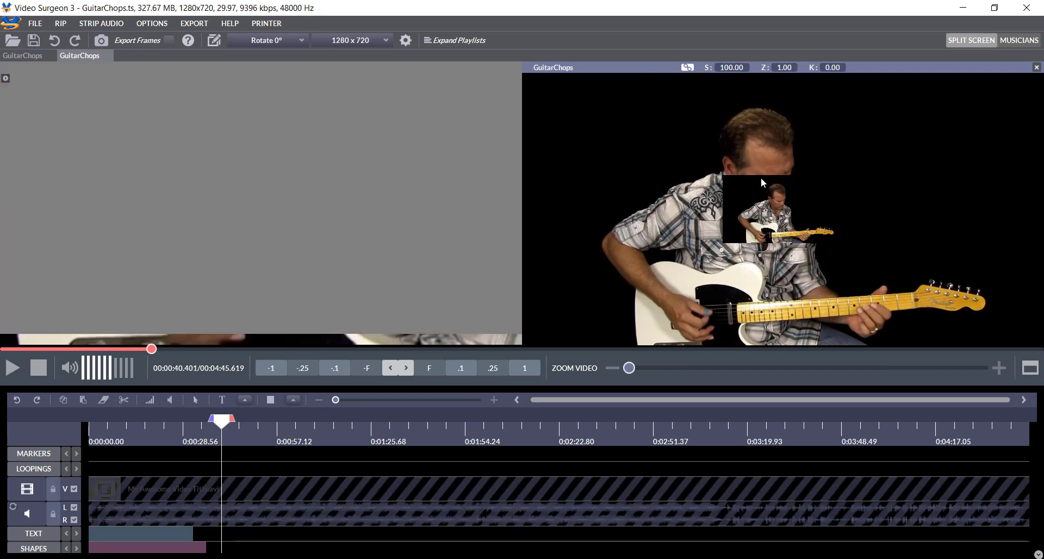
pyautogui.scroll(6, 761, 179)
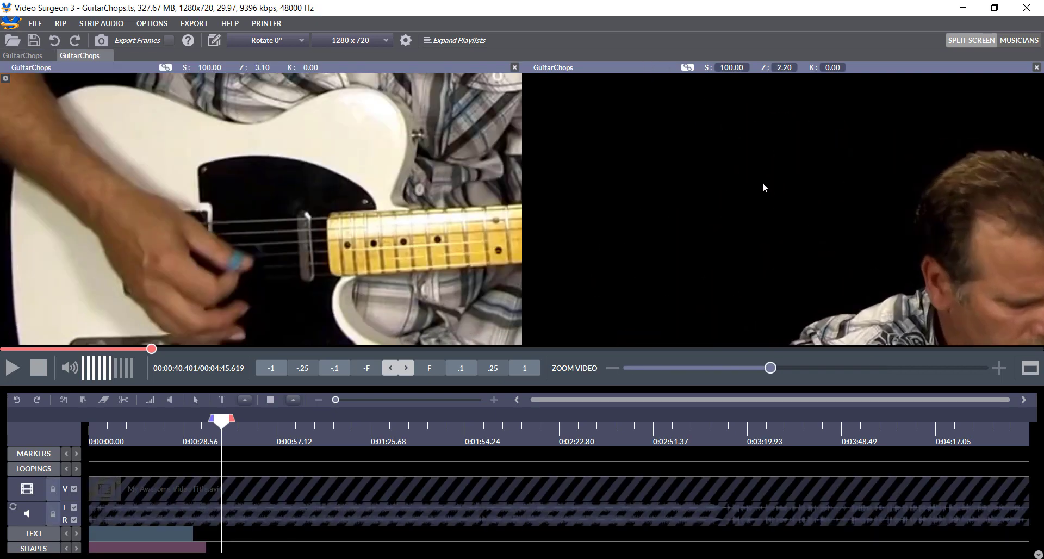
pyautogui.scroll(1, 763, 181)
pyautogui.moveTo(883, 228); pyautogui.dragTo(534, 135)
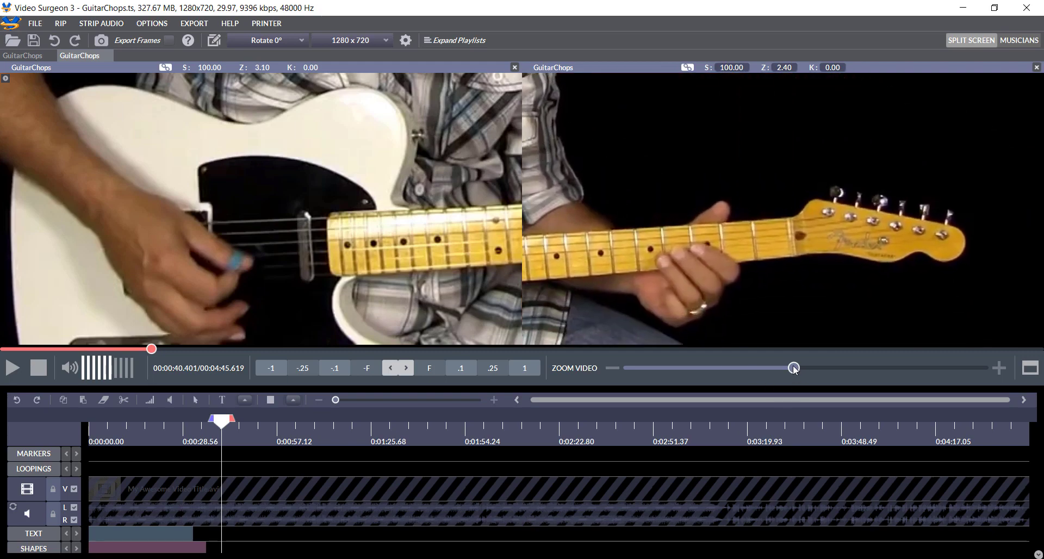
pyautogui.moveTo(798, 369); pyautogui.dragTo(853, 360)
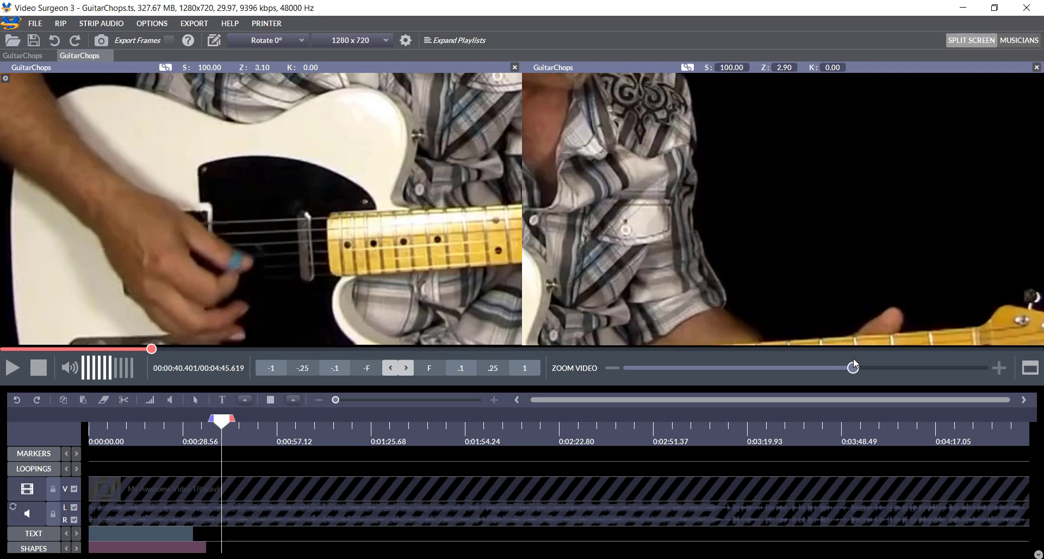
pyautogui.moveTo(782, 298); pyautogui.dragTo(551, 156)
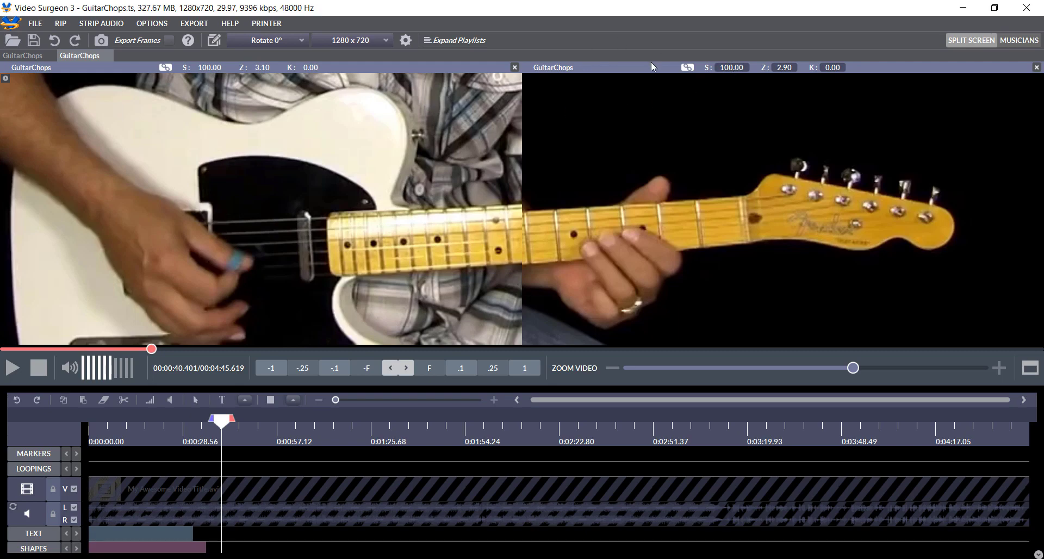
# Step: Play both zoomed videos in sync until about 50 seconds, stop them, and move the playhead to about 17 seconds
pyautogui.click(13, 369)
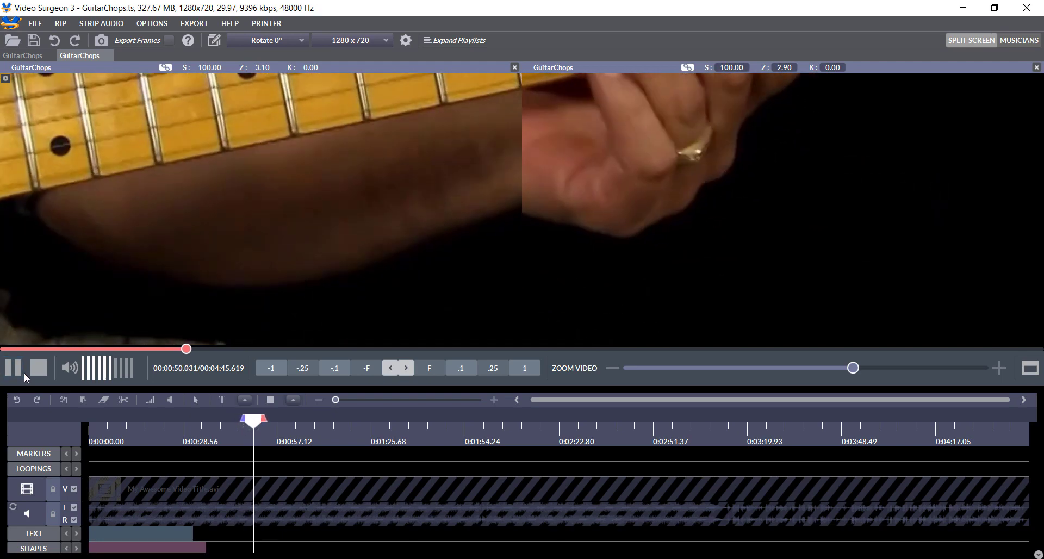
pyautogui.click(38, 367)
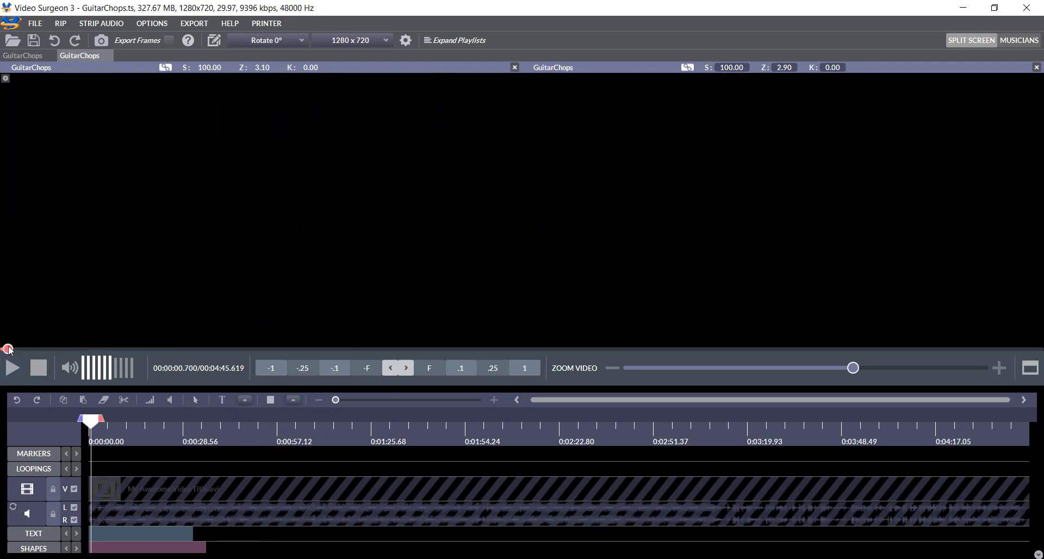
pyautogui.moveTo(8, 349); pyautogui.dragTo(66, 348)
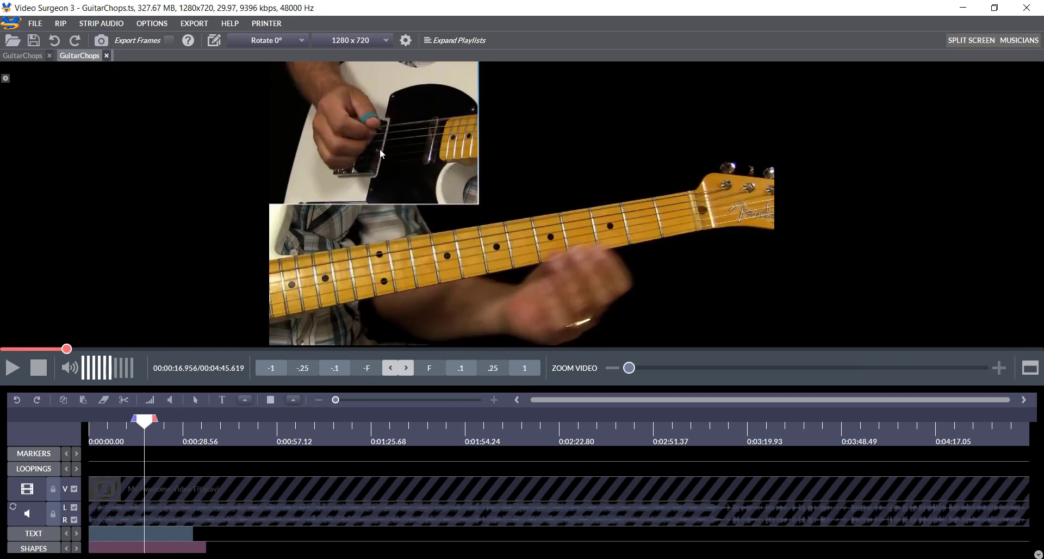